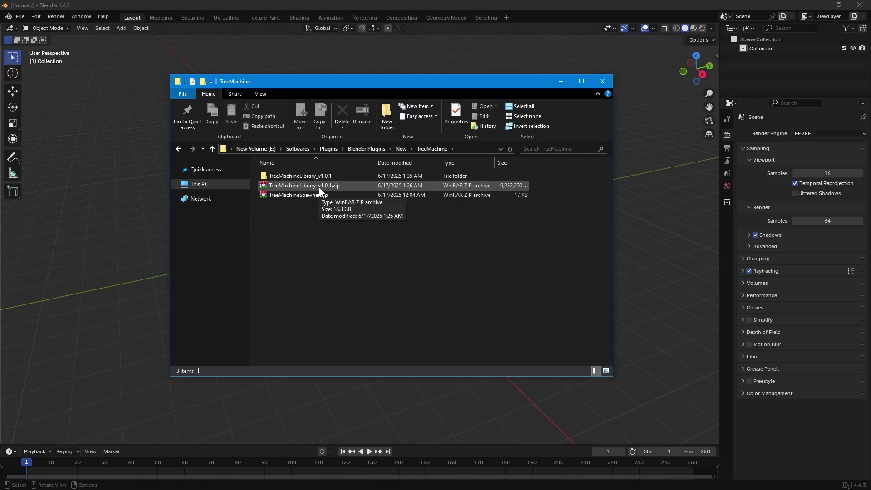
- Check the TreeMachineLibrary_v1.0.1 folder contents, then select TreeMachineSpawner.zip in the TreeMachine folder
{"action": "double_click", "coordinate": [289, 175]}
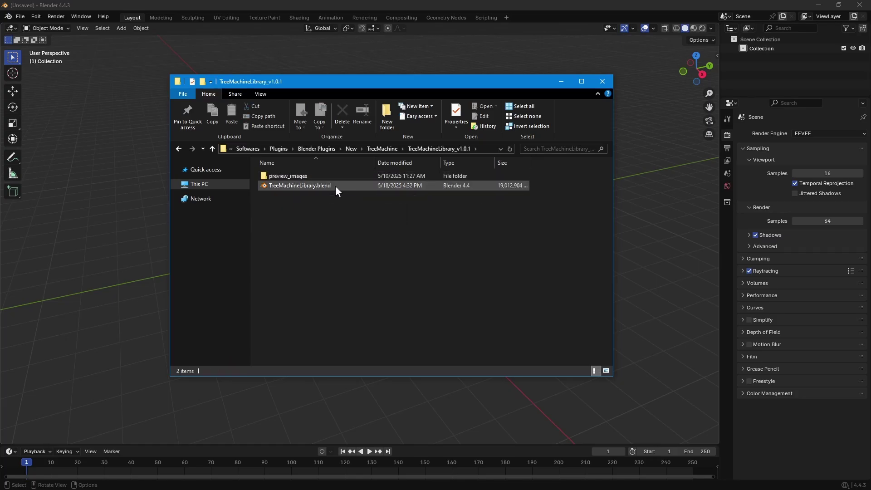
{"action": "left_click", "coordinate": [390, 149]}
{"action": "left_click", "coordinate": [293, 196]}
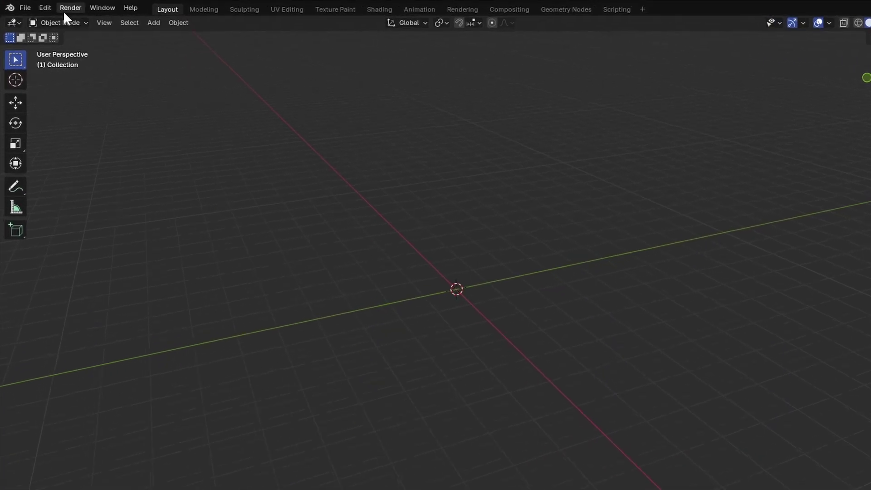
{"action": "left_click", "coordinate": [34, 6]}
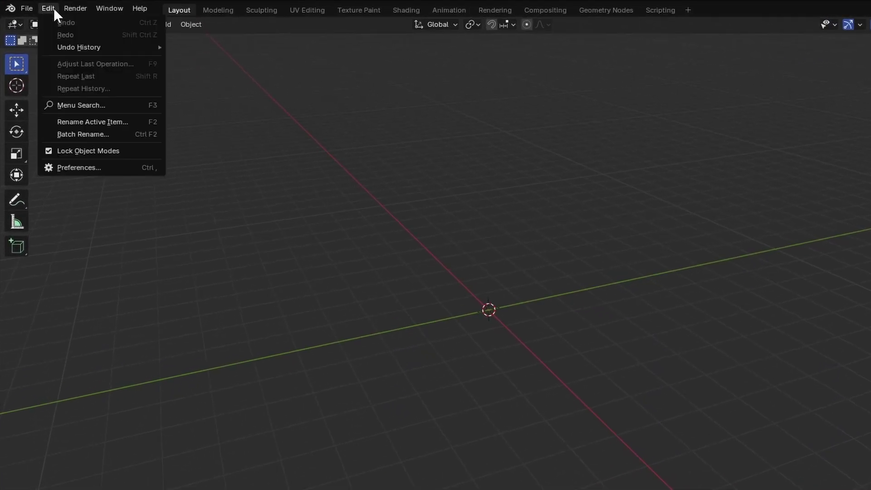
- Install the Tree Machine Spawner add-on from TreeMachineSpawner.zip in Preferences > Add-ons
{"action": "left_click", "coordinate": [86, 166]}
{"action": "left_click_drag", "start_coordinate": [132, 6], "coordinate": [417, 120]}
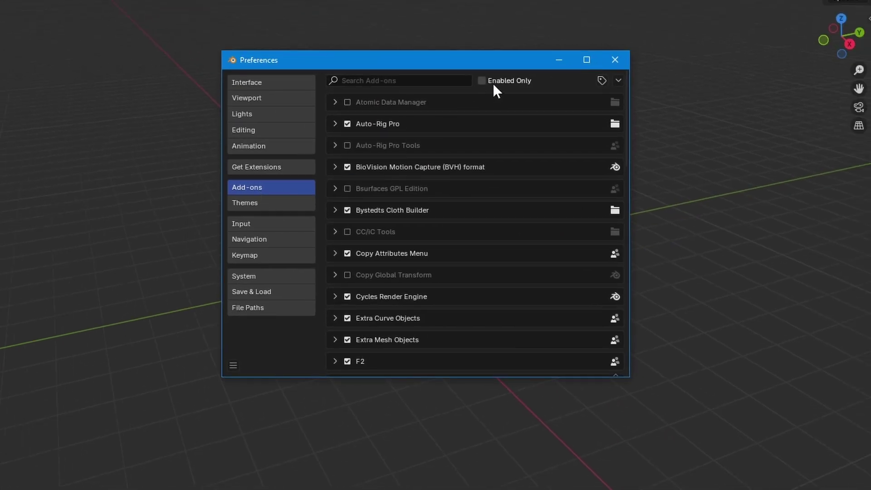
{"action": "left_click", "coordinate": [617, 81]}
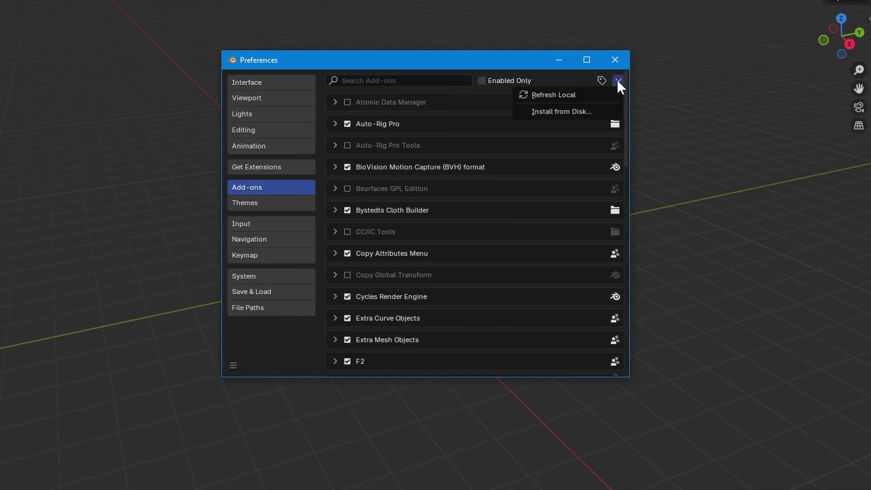
{"action": "left_click", "coordinate": [589, 111]}
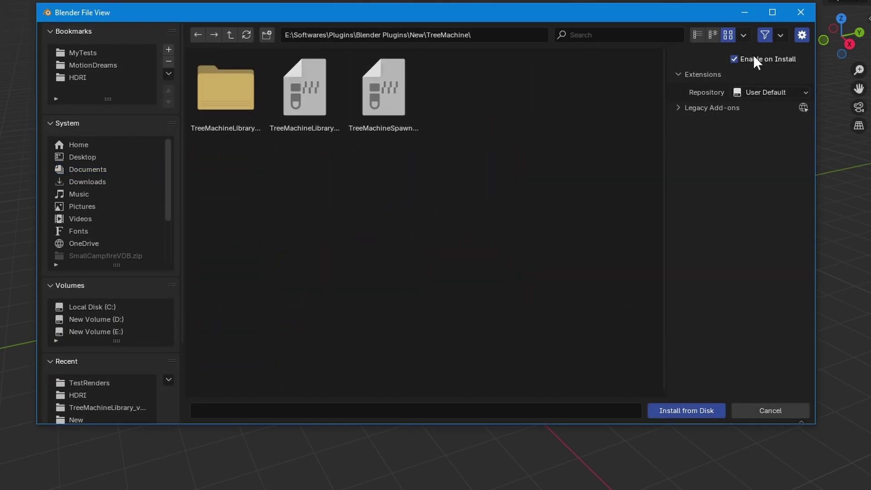
{"action": "left_click", "coordinate": [711, 36]}
{"action": "left_click", "coordinate": [698, 35]}
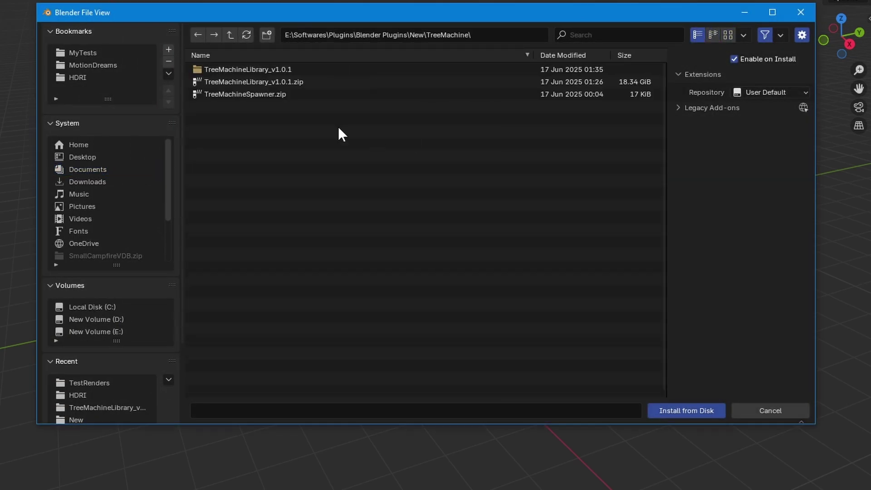
{"action": "left_click", "coordinate": [240, 95]}
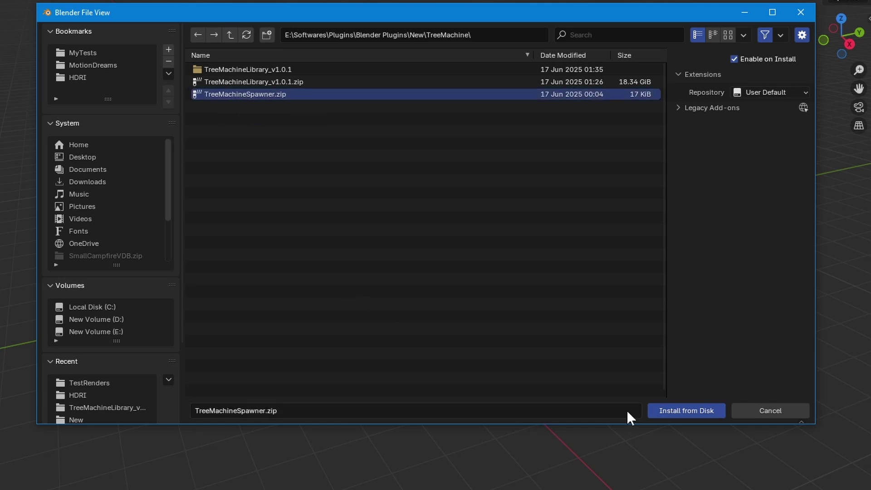
{"action": "left_click", "coordinate": [685, 410]}
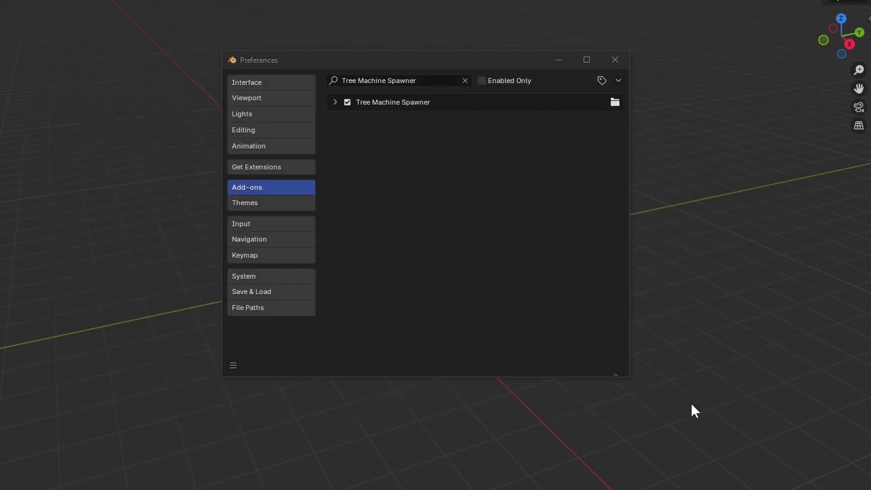
- Set the add-on's Library File Path to TreeMachineLibrary.blend and close Preferences
{"action": "left_click", "coordinate": [335, 102]}
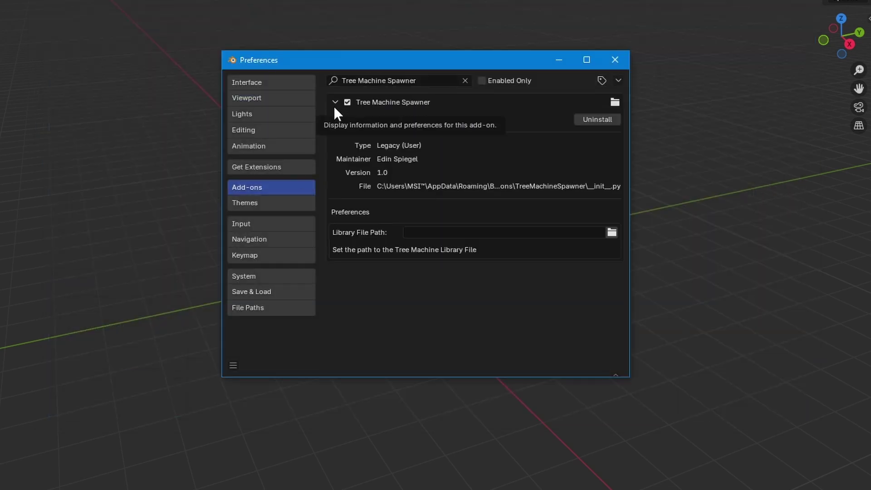
{"action": "left_click", "coordinate": [611, 232]}
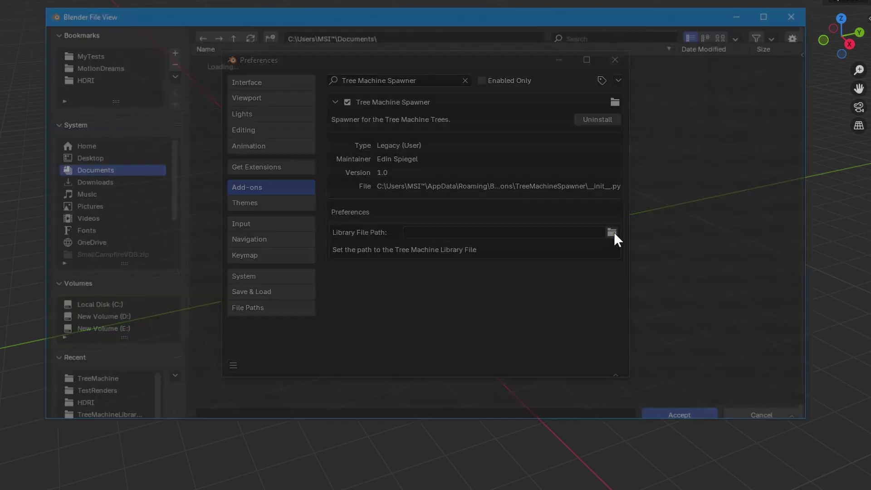
{"action": "left_click", "coordinate": [276, 68]}
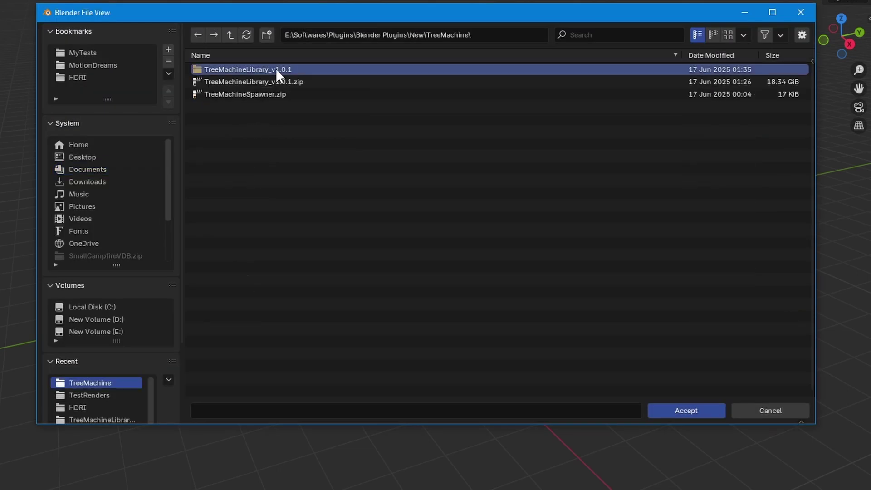
{"action": "double_click", "coordinate": [276, 68]}
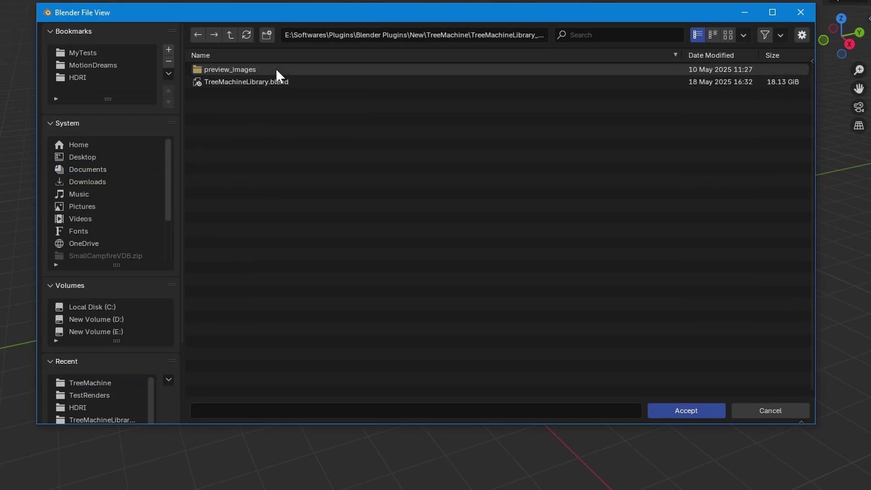
{"action": "left_click", "coordinate": [252, 80]}
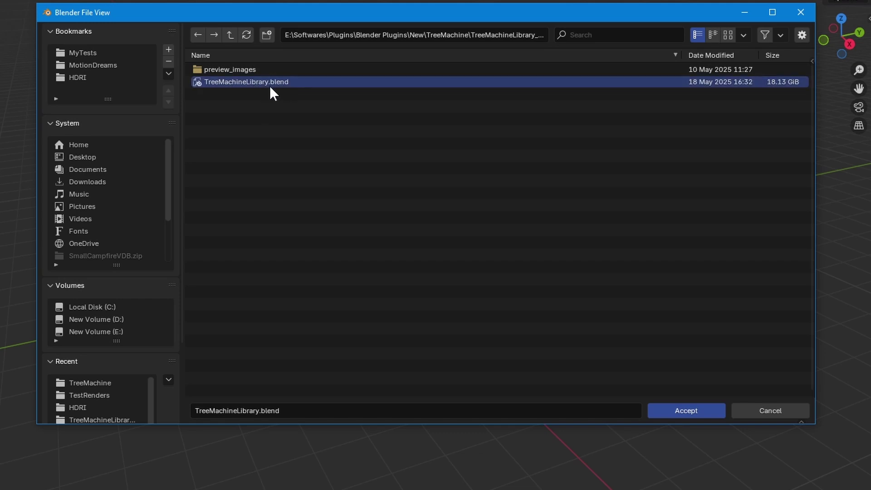
{"action": "left_click", "coordinate": [676, 410]}
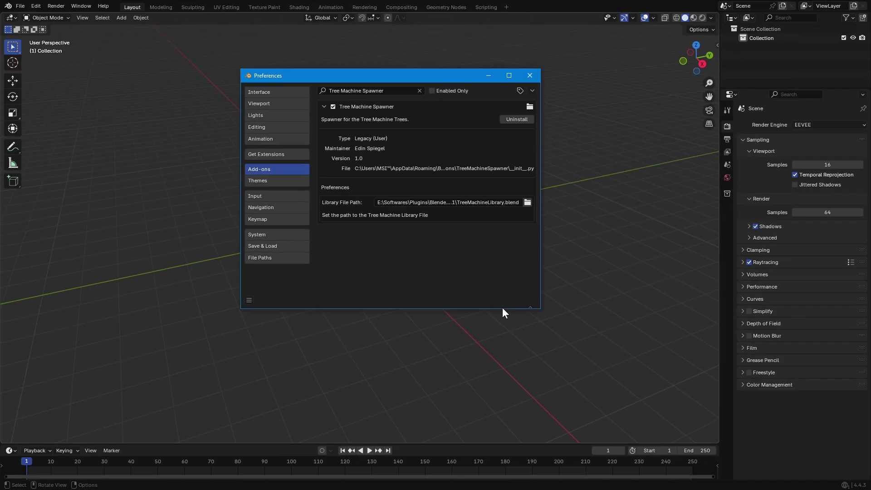
{"action": "left_click", "coordinate": [530, 76]}
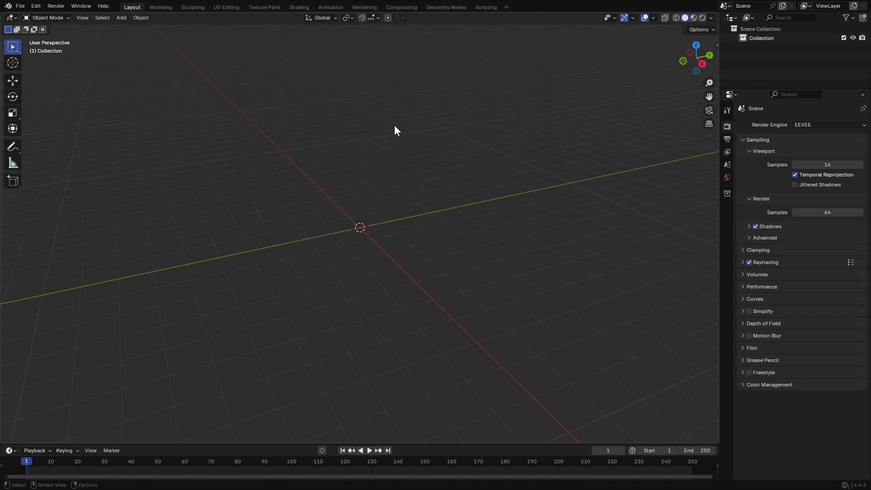
- Open the Tree Machine catalogue with Ctrl+T and spawn the Oak at 4k resolution
{"action": "key", "text": "ctrl+t"}
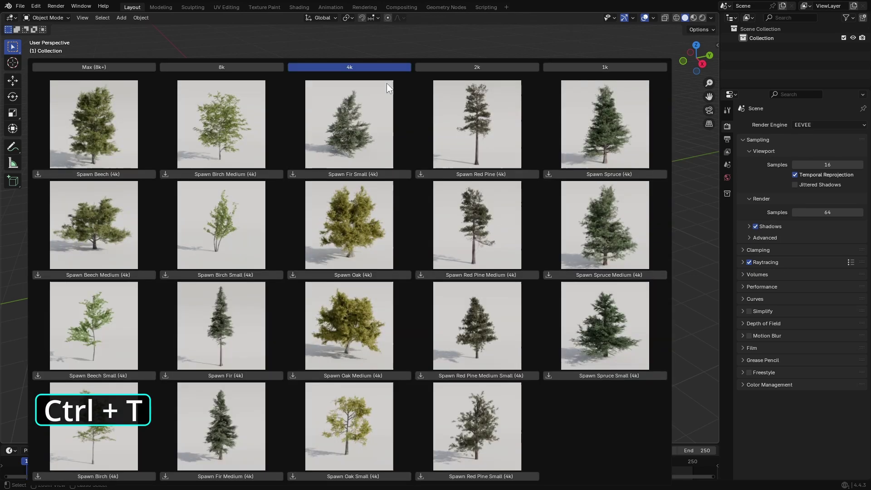
{"action": "left_click_drag", "start_coordinate": [287, 61], "coordinate": [319, 26]}
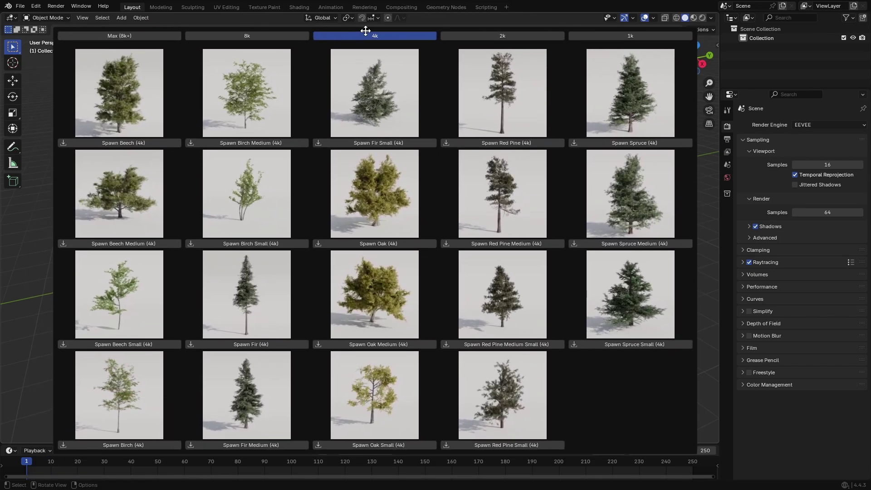
{"action": "scroll", "coordinate": [530, 35], "scroll_direction": "down", "scroll_amount": 2, "text": "ctrl"}
{"action": "scroll", "coordinate": [529, 36], "scroll_direction": "up", "scroll_amount": 2, "text": "ctrl"}
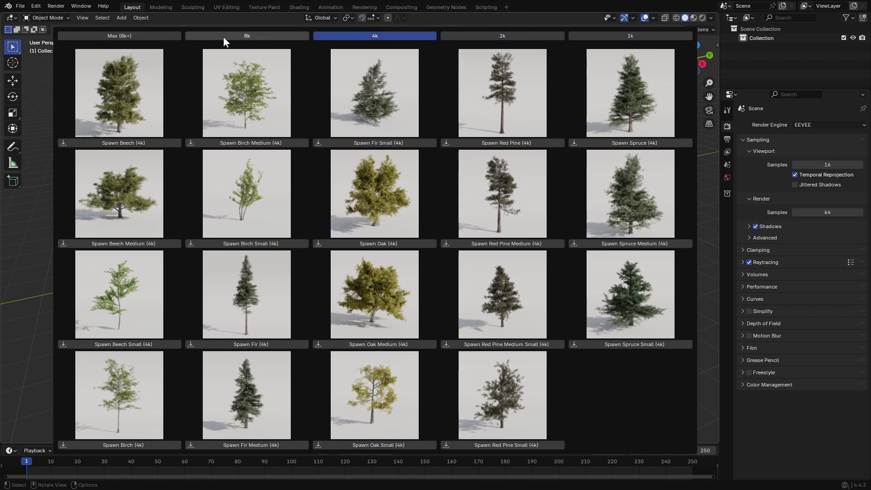
{"action": "scroll", "coordinate": [201, 31], "scroll_direction": "up", "scroll_amount": 1, "text": "ctrl"}
{"action": "scroll", "coordinate": [146, 36], "scroll_direction": "up", "scroll_amount": 1, "text": "ctrl"}
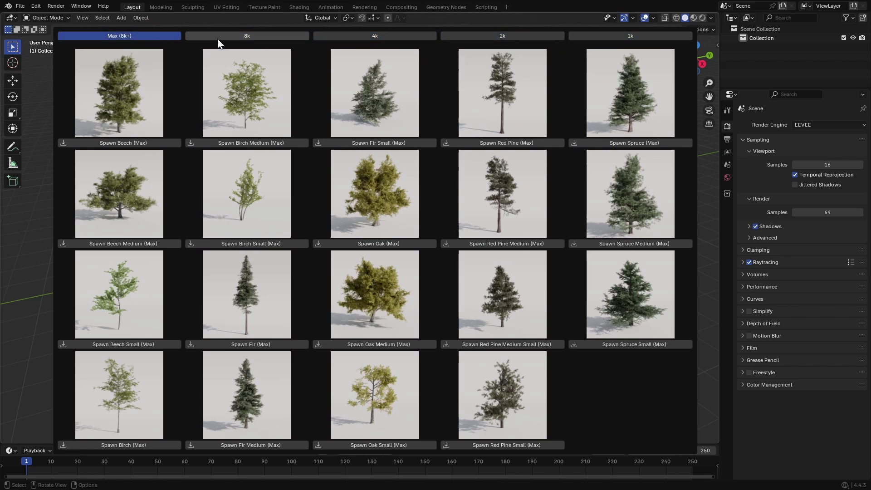
{"action": "scroll", "coordinate": [328, 34], "scroll_direction": "down", "scroll_amount": 1, "text": "ctrl"}
{"action": "scroll", "coordinate": [363, 37], "scroll_direction": "down", "scroll_amount": 1, "text": "ctrl"}
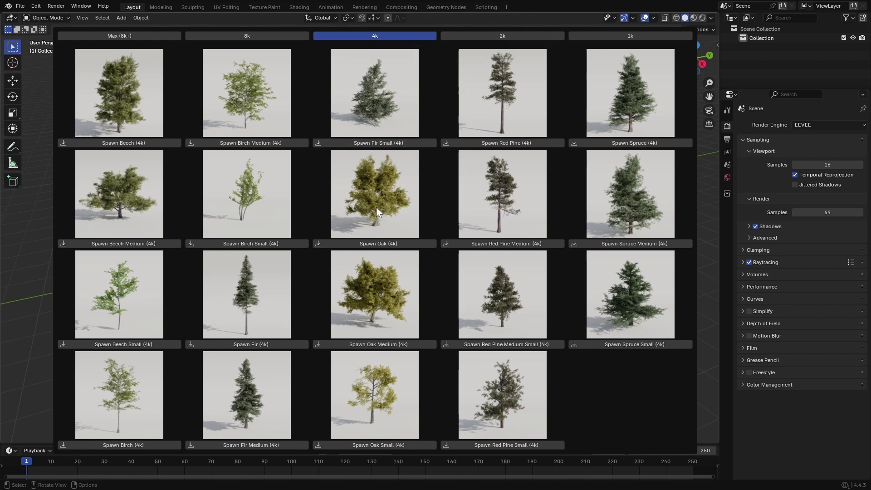
{"action": "left_click", "coordinate": [383, 245]}
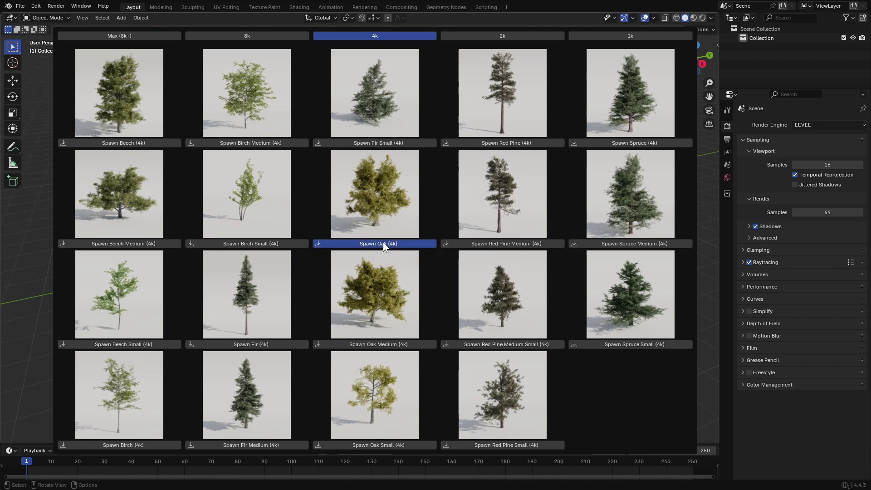
- Switch the viewport to Rendered shading and the render engine to Cycles
{"action": "scroll", "coordinate": [542, 278], "scroll_direction": "down", "scroll_amount": 3}
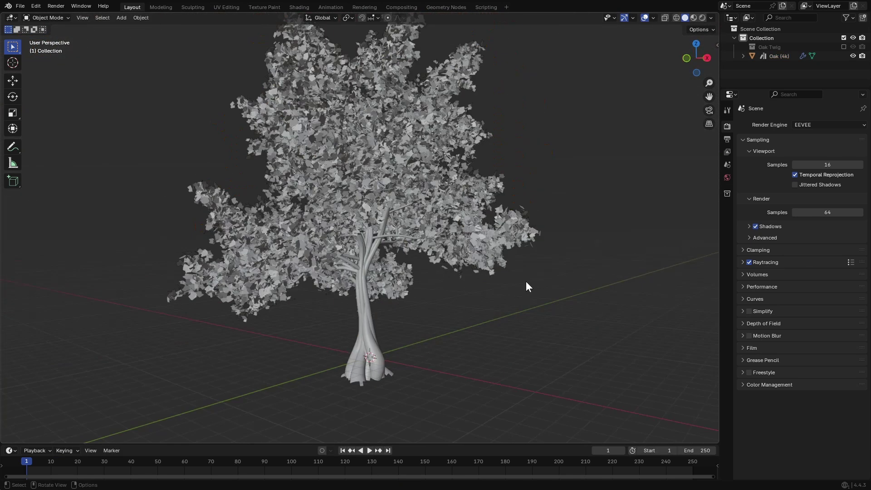
{"action": "key", "text": "z"}
{"action": "left_click", "coordinate": [481, 145]}
{"action": "left_click", "coordinate": [711, 17]}
{"action": "left_click", "coordinate": [661, 72]}
{"action": "key", "text": "shift+a"}
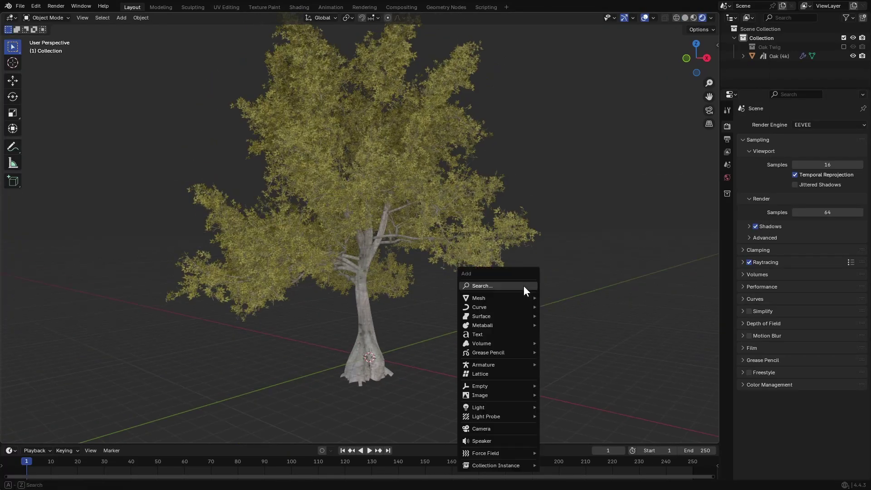
{"action": "left_click", "coordinate": [804, 129]}
{"action": "left_click", "coordinate": [812, 147]}
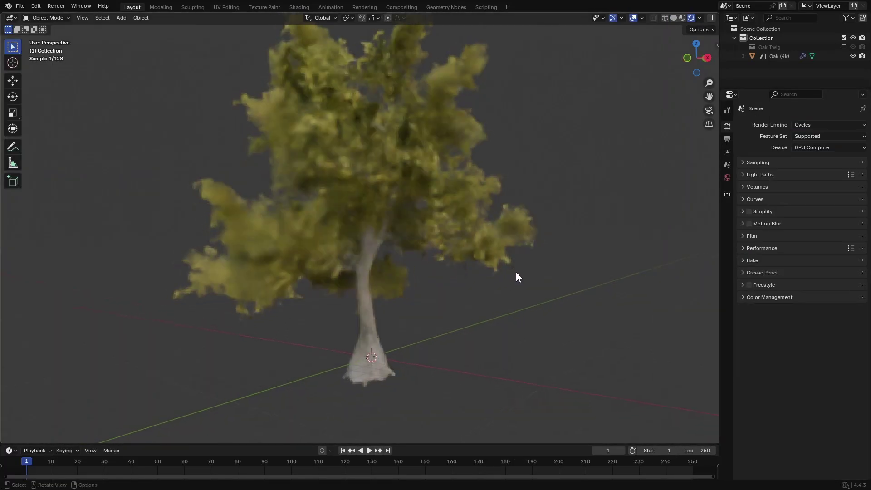
- Add a Sun light, then select Oak (4k) and show its Geometry Nodes modifier settings
{"action": "key", "text": "shift+a"}
{"action": "mouse_move", "coordinate": [480, 393]}
{"action": "left_click", "coordinate": [554, 402]}
{"action": "left_click", "coordinate": [727, 248]}
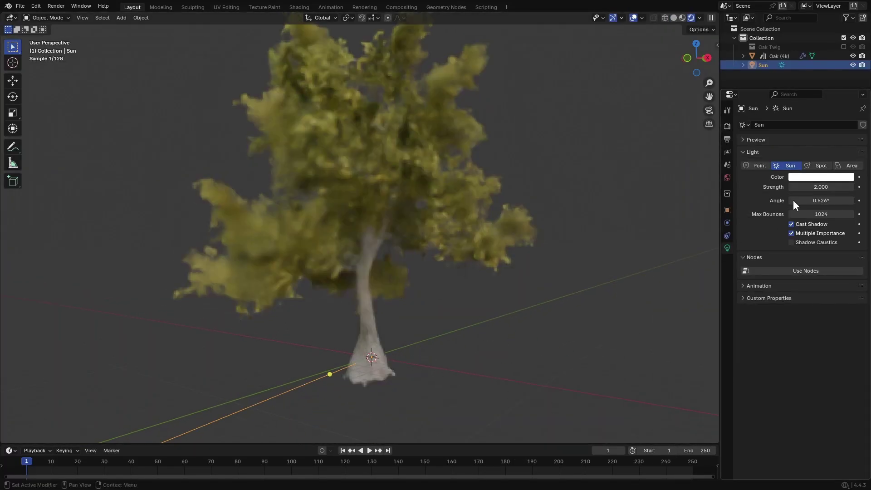
{"action": "middle_click_drag", "start_coordinate": [567, 224], "coordinate": [487, 268]}
{"action": "left_click", "coordinate": [487, 263]}
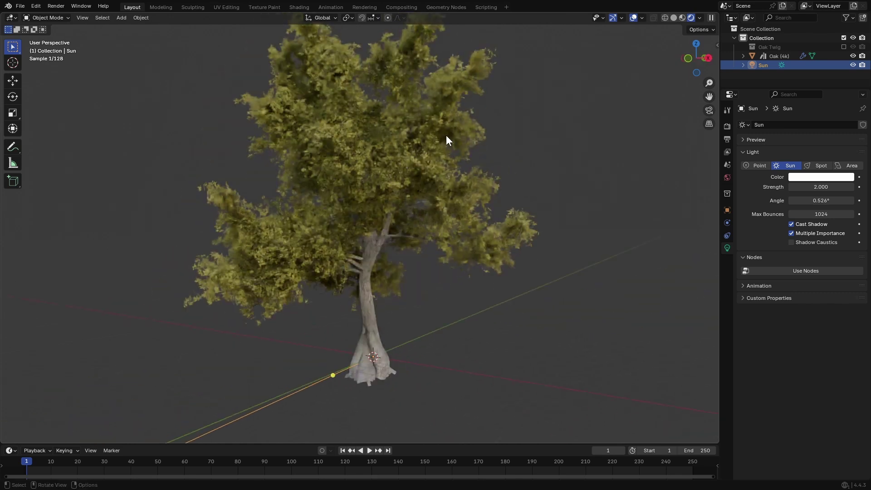
{"action": "left_click", "coordinate": [727, 222]}
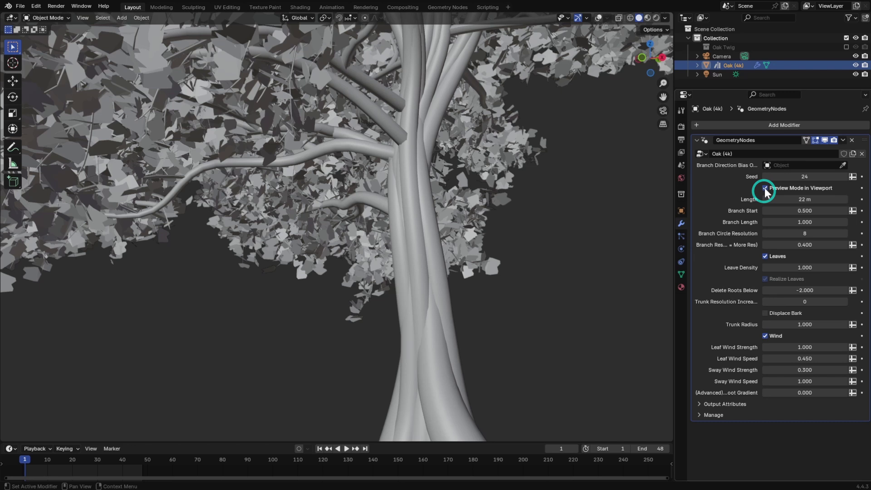
- Uncheck Preview Mode in Viewport and view the full-detail oak in Rendered shading
{"action": "left_click", "coordinate": [764, 187]}
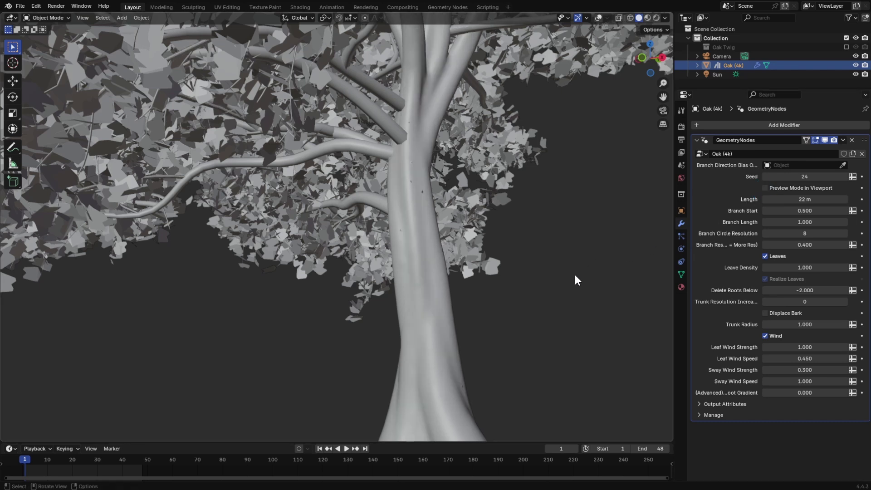
{"action": "mouse_move", "coordinate": [469, 252]}
{"action": "middle_mouse_down"}
{"action": "mouse_move", "coordinate": [478, 302]}
{"action": "mouse_move", "coordinate": [386, 290]}
{"action": "mouse_move", "coordinate": [394, 306]}
{"action": "mouse_move", "coordinate": [415, 292]}
{"action": "mouse_move", "coordinate": [462, 290]}
{"action": "middle_mouse_up"}
{"action": "key", "text": "z"}
{"action": "left_click", "coordinate": [453, 224]}
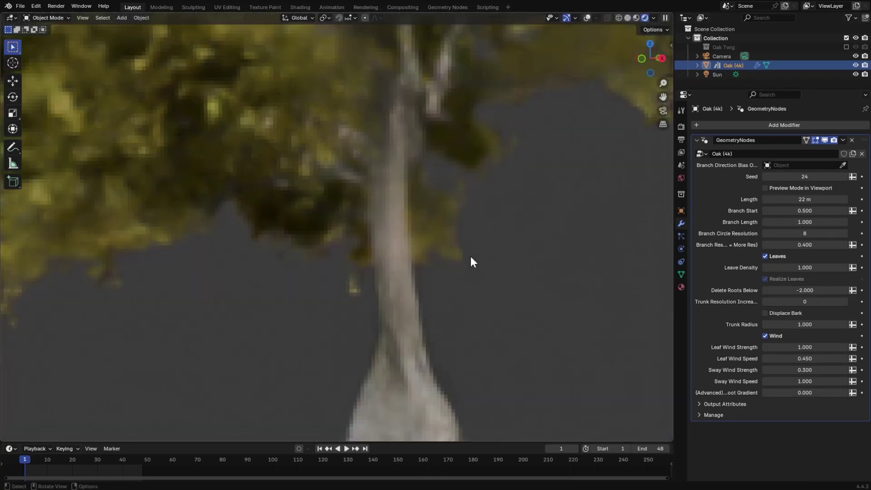
- Switch to Material Preview shading and lower Branch Circle Resolution to 6
{"action": "key", "text": "z"}
{"action": "left_click", "coordinate": [469, 309]}
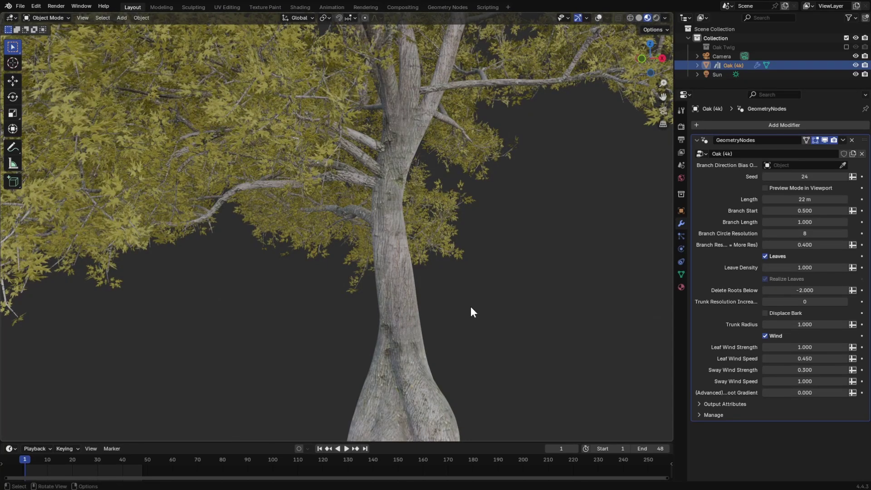
{"action": "mouse_move", "coordinate": [546, 305]}
{"action": "middle_mouse_down"}
{"action": "mouse_move", "coordinate": [494, 278]}
{"action": "mouse_move", "coordinate": [529, 282]}
{"action": "mouse_move", "coordinate": [515, 277]}
{"action": "mouse_move", "coordinate": [513, 254]}
{"action": "middle_mouse_up"}
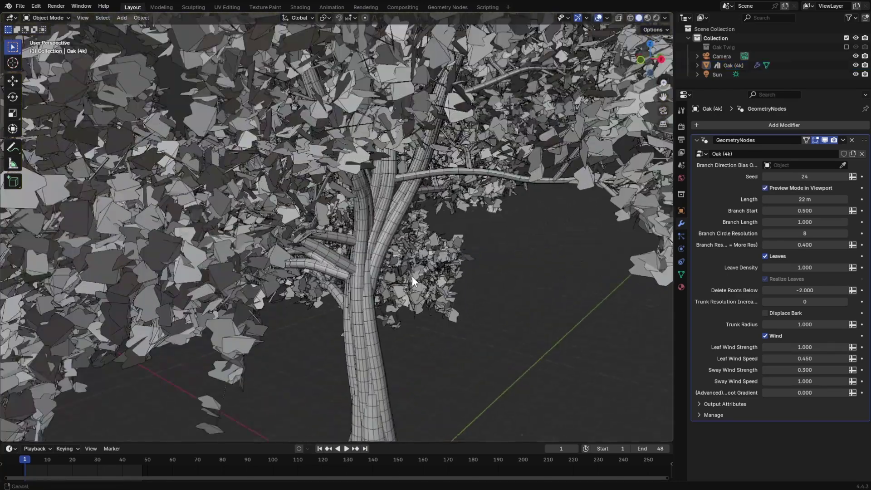
{"action": "scroll", "coordinate": [415, 279], "scroll_direction": "up", "scroll_amount": 5}
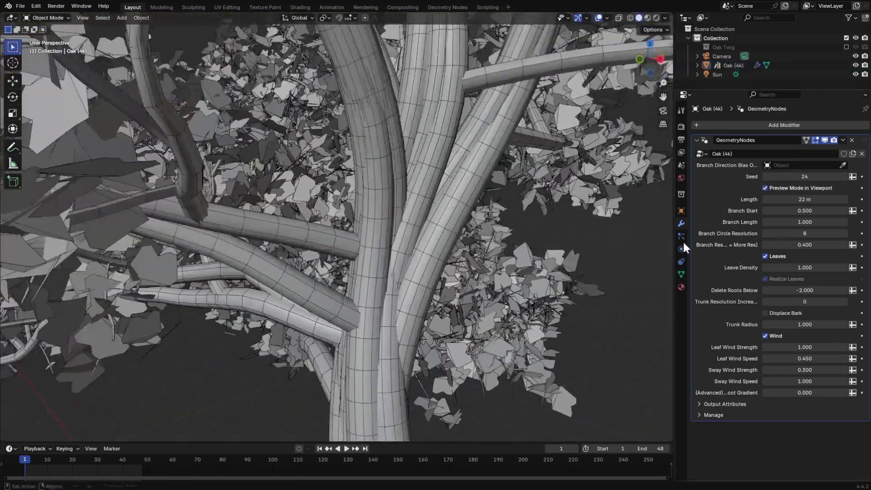
{"action": "left_click_drag", "start_coordinate": [675, 240], "coordinate": [663, 240]}
{"action": "left_click", "coordinate": [757, 233]}
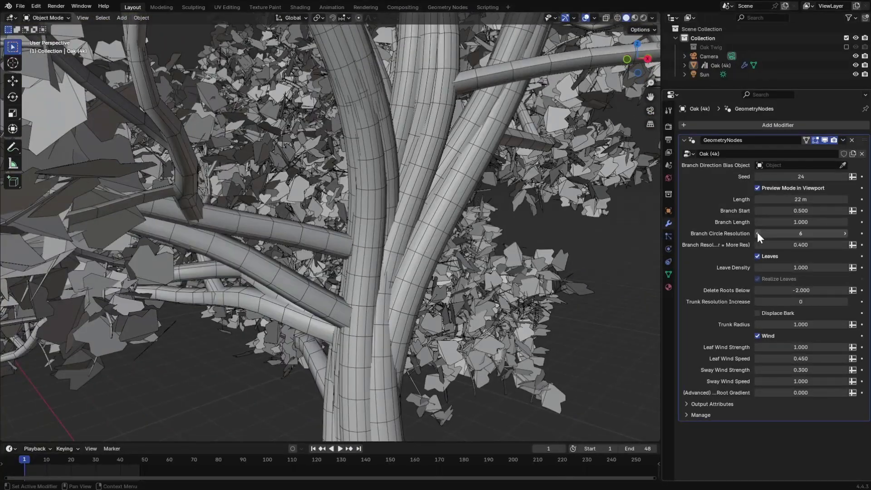
{"action": "left_click", "coordinate": [844, 233]}
{"action": "left_click", "coordinate": [844, 233]}
{"action": "left_click_drag", "start_coordinate": [800, 233], "coordinate": [771, 233]}
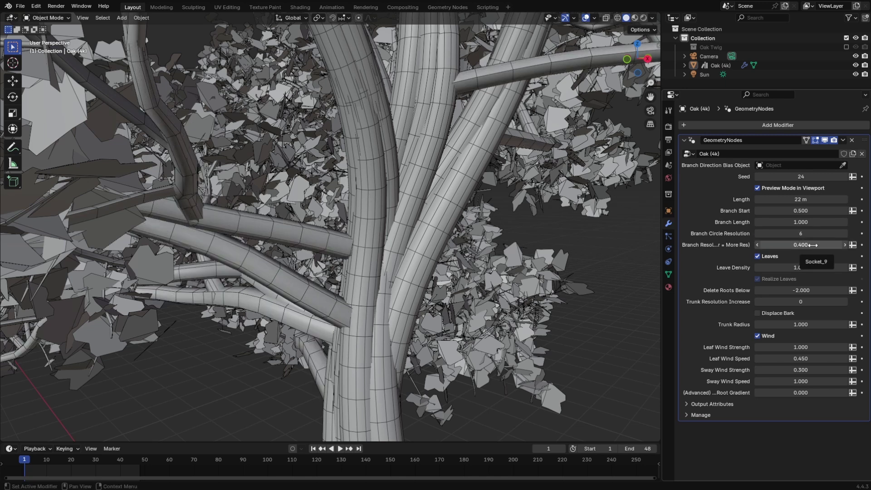
- Set Branch Resolution to 0.500
{"action": "left_click", "coordinate": [814, 245]}
{"action": "type", "text": ".1"}
{"action": "key", "text": "Return"}
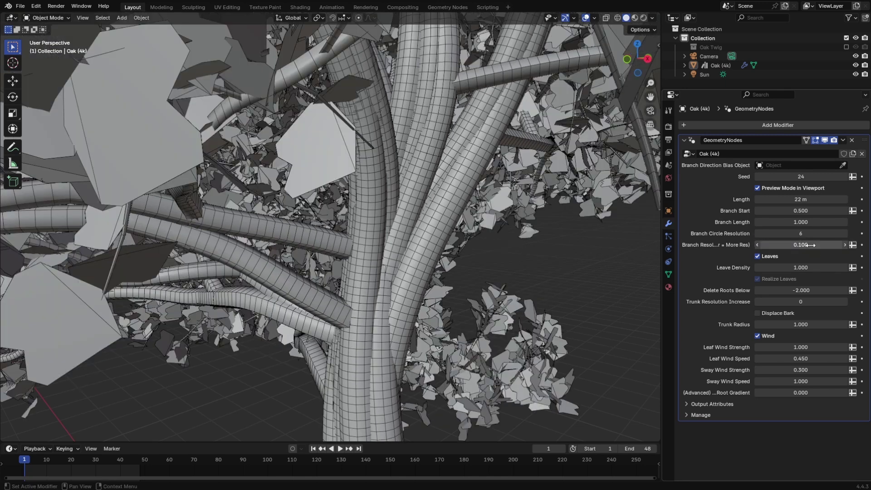
{"action": "key", "text": "Return"}
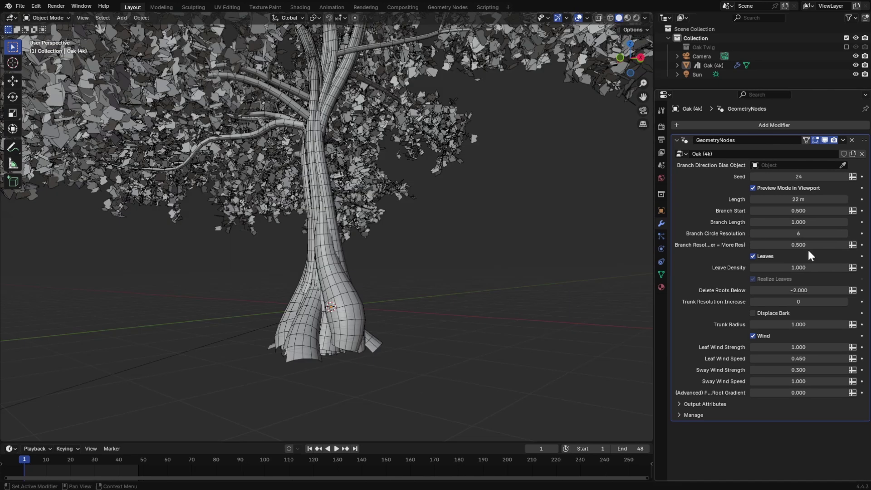
- Try Delete Roots Below values of -5 and -10 to compare the roots
{"action": "left_click_drag", "start_coordinate": [802, 290], "coordinate": [792, 291]}
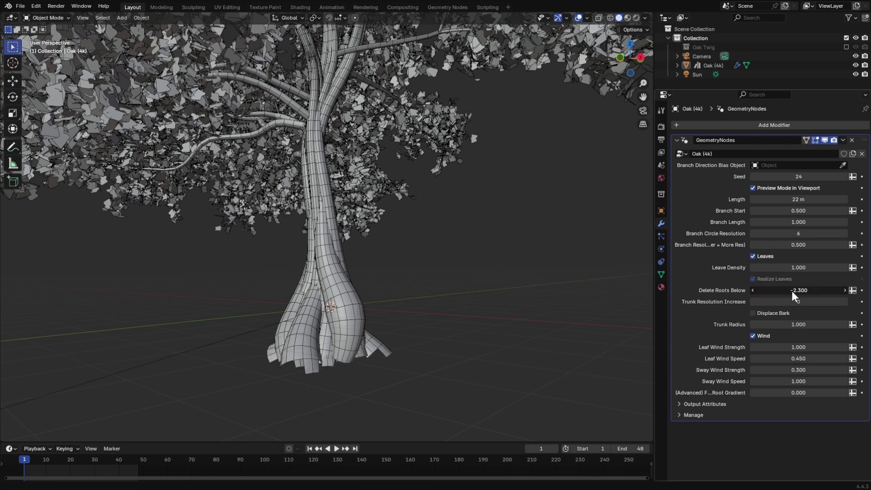
{"action": "left_click", "coordinate": [792, 291]}
{"action": "type", "text": "-5"}
{"action": "key", "text": "Return"}
{"action": "scroll", "coordinate": [385, 339], "scroll_direction": "down", "scroll_amount": 3}
{"action": "scroll", "coordinate": [461, 344], "scroll_direction": "up", "scroll_amount": 5}
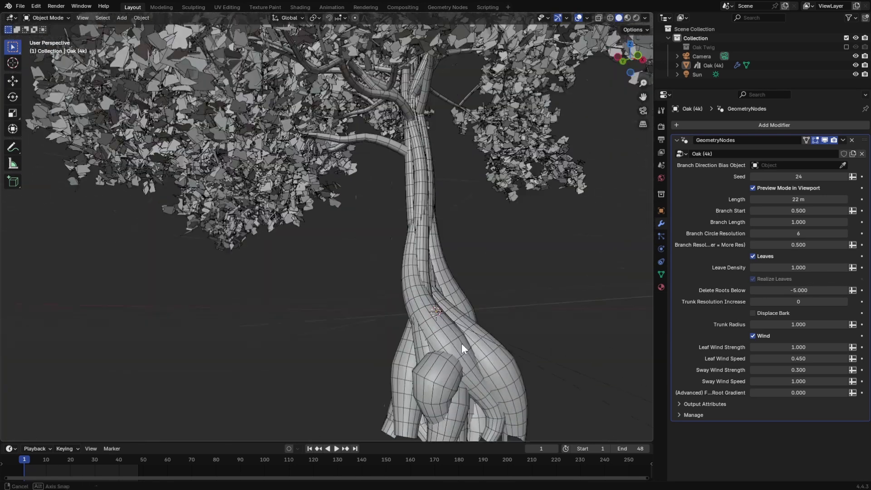
{"action": "double_click", "coordinate": [805, 291]}
{"action": "type", "text": "-10"}
{"action": "key", "text": "Return"}
{"action": "scroll", "coordinate": [483, 277], "scroll_direction": "down", "scroll_amount": 3}
{"action": "scroll", "coordinate": [469, 289], "scroll_direction": "up", "scroll_amount": 6}
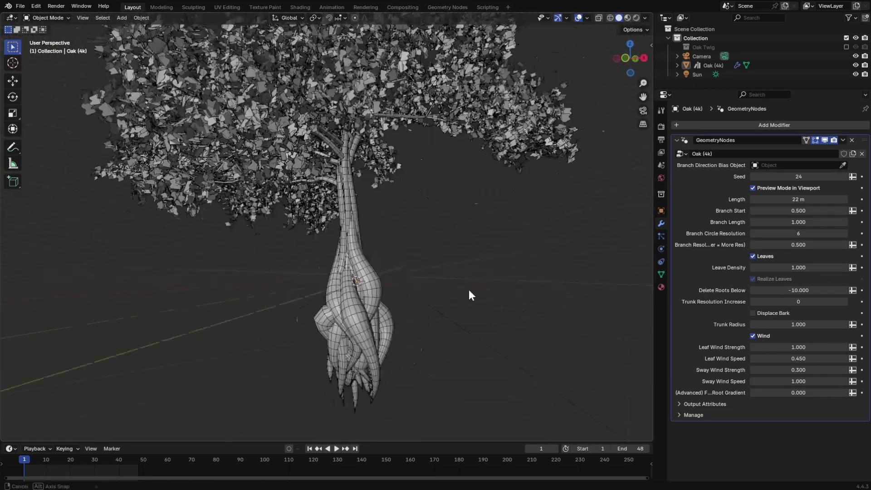
- Try -1 for Delete Roots Below, then settle it back at -2
{"action": "double_click", "coordinate": [798, 290]}
{"action": "type", "text": "-1"}
{"action": "key", "text": "Return"}
{"action": "double_click", "coordinate": [798, 290]}
{"action": "type", "text": "-"}
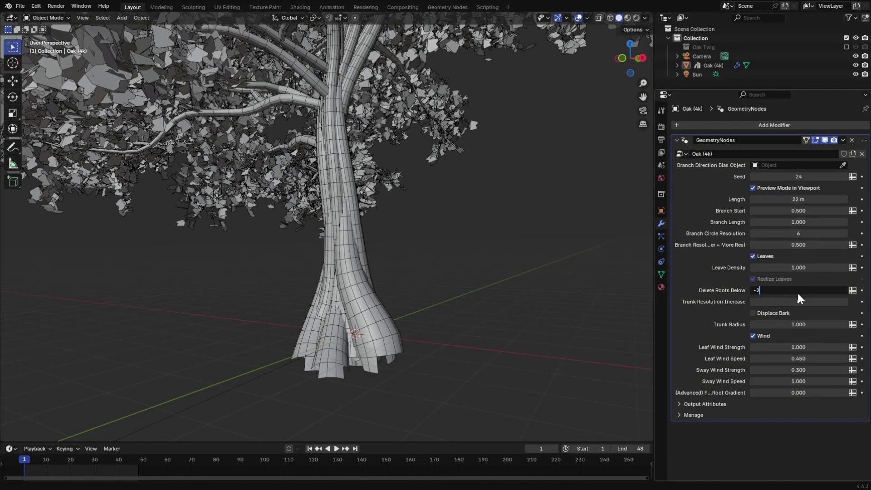
{"action": "type", "text": "2"}
{"action": "key", "text": "Return"}
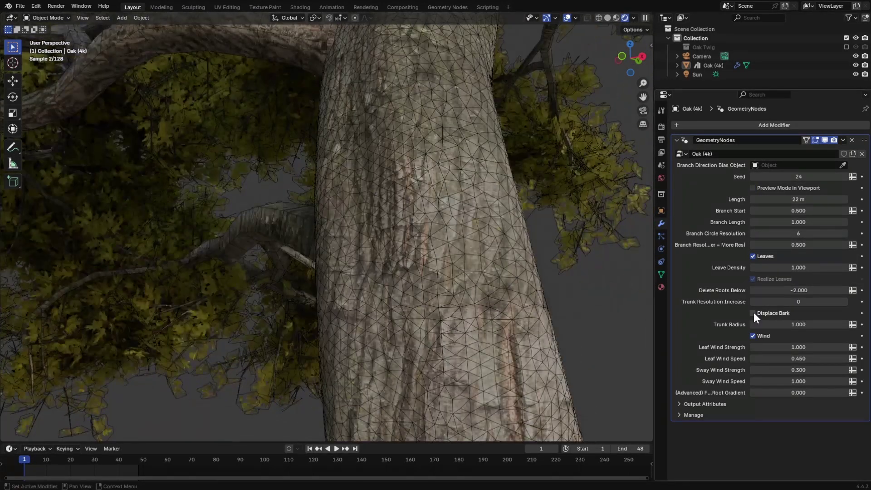
- Enable Displace Bark, hide viewport overlays, and raise Trunk Resolution Increase to 2
{"action": "left_click", "coordinate": [753, 314]}
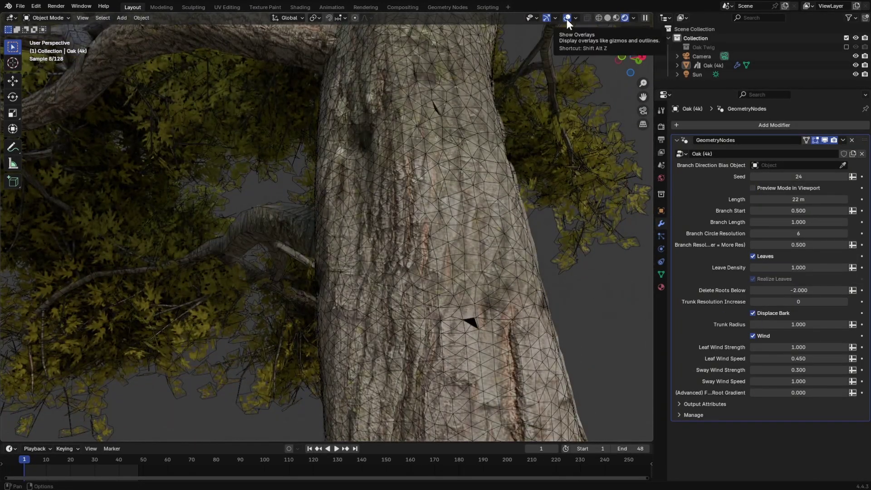
{"action": "left_click", "coordinate": [567, 19]}
{"action": "left_click", "coordinate": [845, 302]}
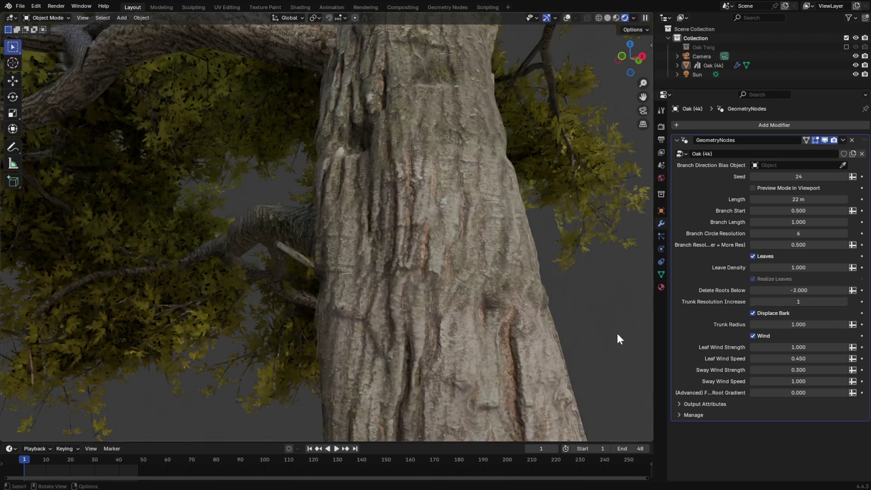
{"action": "left_click", "coordinate": [846, 302]}
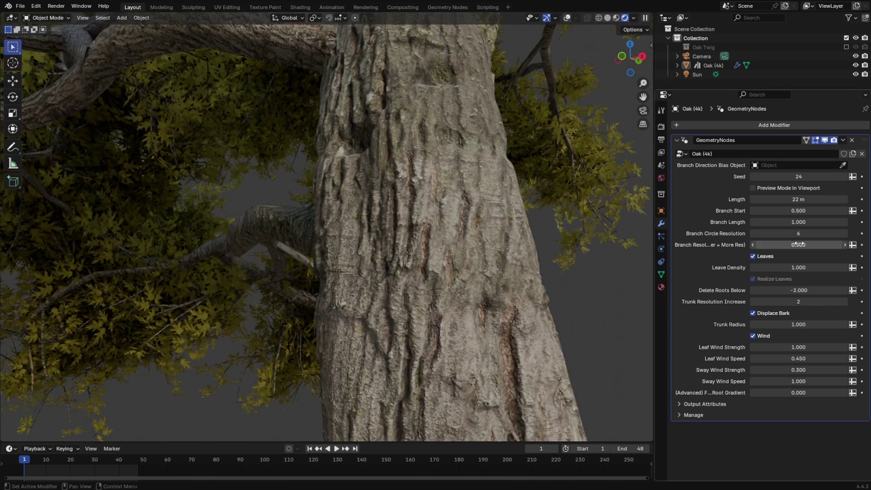
{"action": "middle_click_drag", "start_coordinate": [599, 312], "coordinate": [424, 301], "text": "ctrl"}
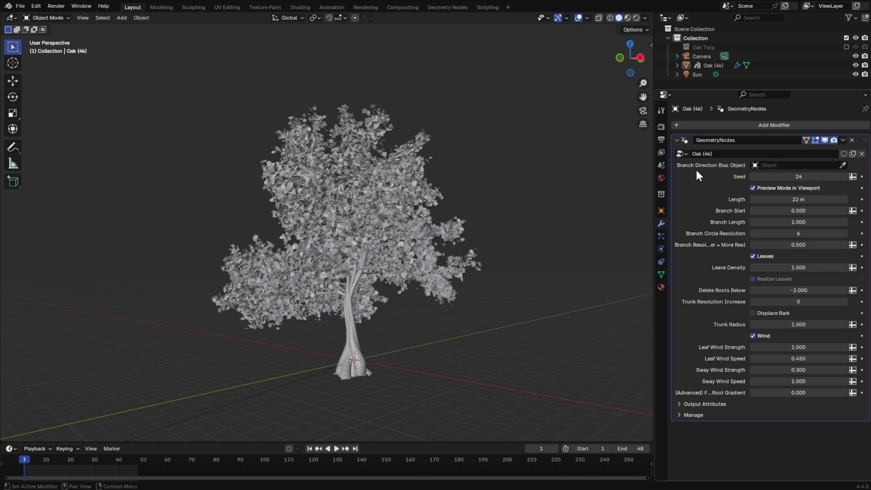
- Add a Single Arrow empty and set it as the oak's Branch Direction Bias Object
{"action": "key", "text": "shift+a"}
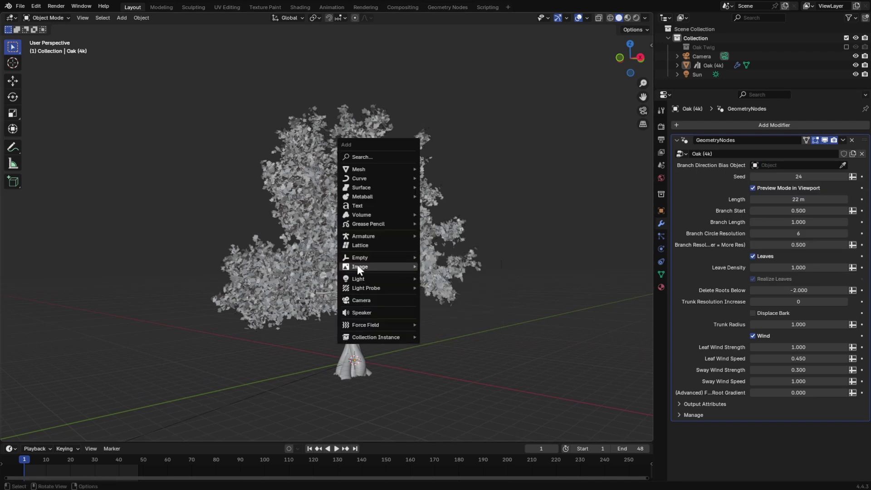
{"action": "mouse_move", "coordinate": [411, 257]}
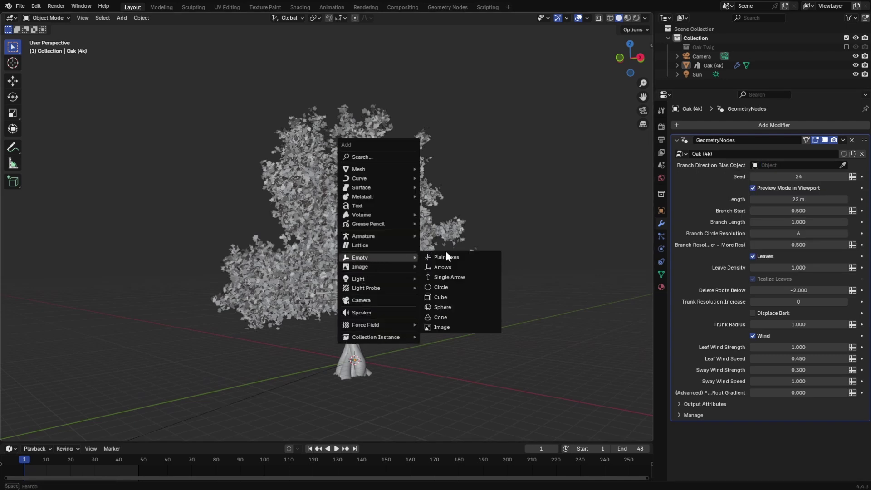
{"action": "left_click", "coordinate": [454, 277]}
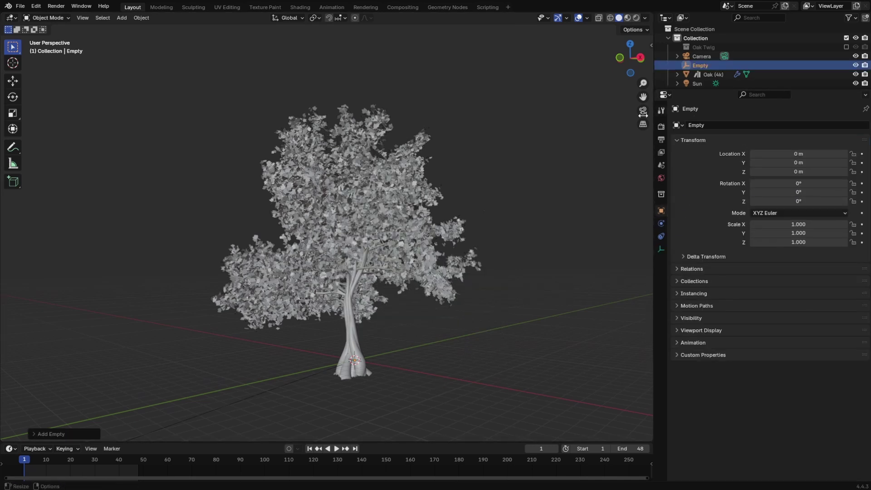
{"action": "left_click", "coordinate": [360, 360]}
{"action": "left_click", "coordinate": [768, 165]}
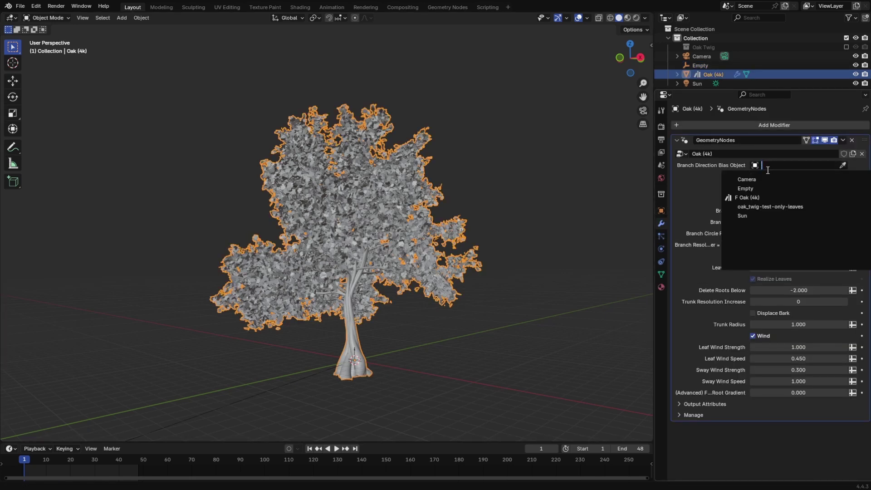
{"action": "left_click", "coordinate": [740, 187]}
- Move the Empty high above the tree and scale it up to about 3.236
{"action": "left_click", "coordinate": [355, 359]}
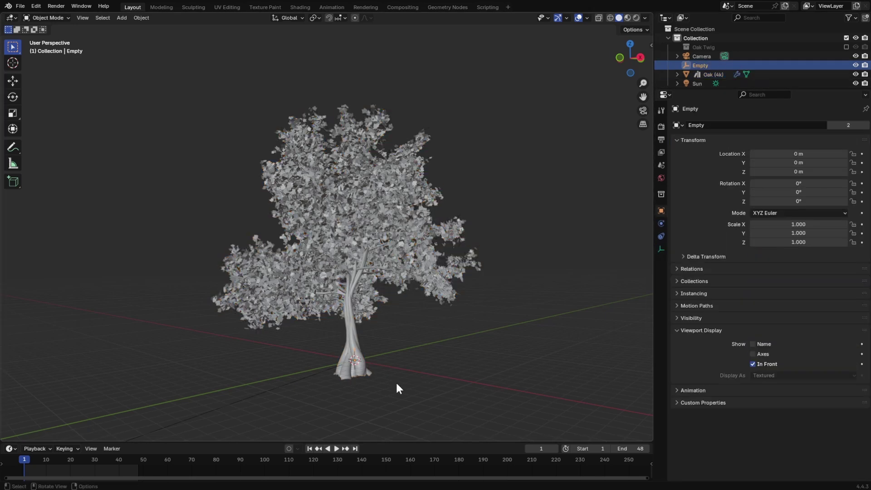
{"action": "key", "text": "g"}
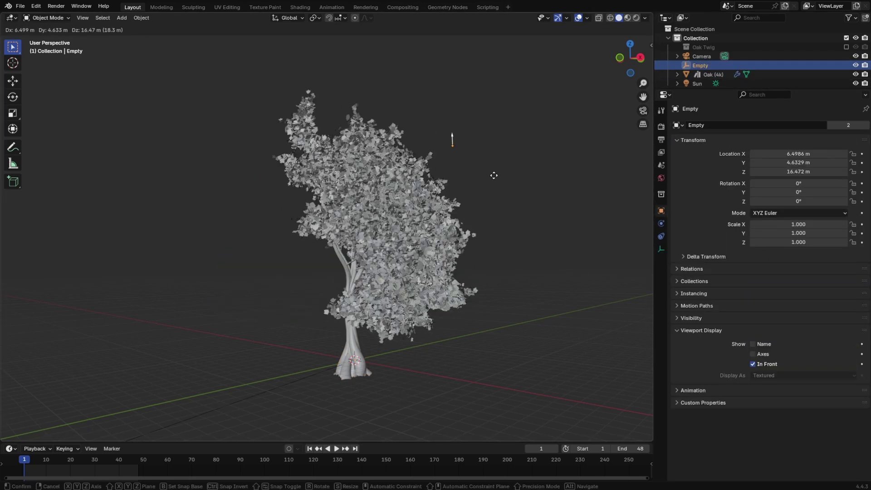
{"action": "left_click", "coordinate": [491, 176]}
{"action": "middle_click_drag", "start_coordinate": [492, 175], "coordinate": [340, 171]}
{"action": "key", "text": "g"}
{"action": "left_click", "coordinate": [382, 249]}
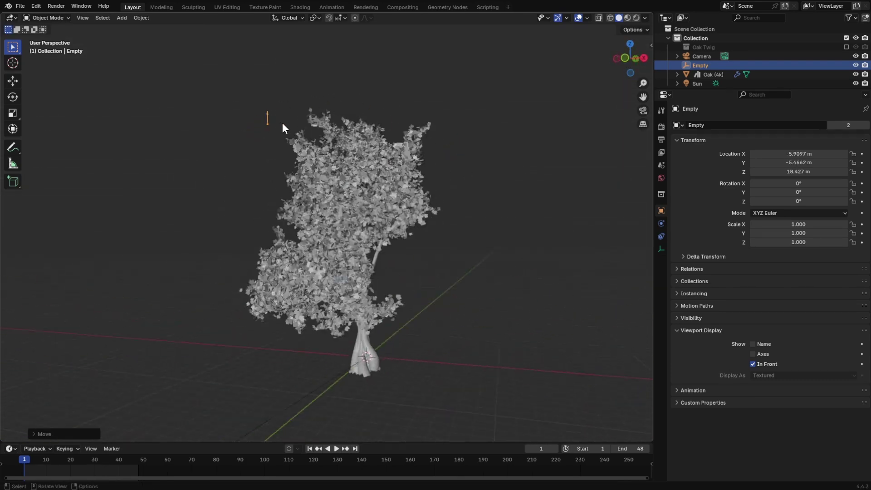
{"action": "key", "text": "s"}
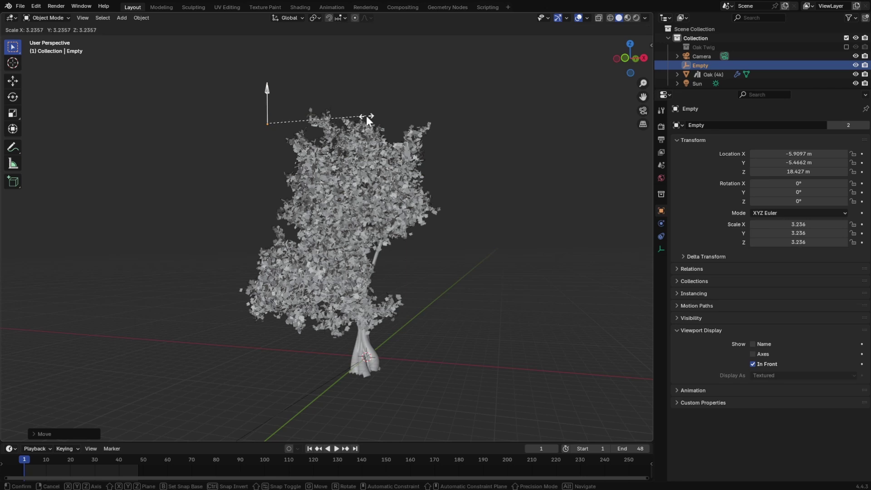
{"action": "left_click", "coordinate": [661, 224]}
- Give the Empty a Track To constraint targeting Oak (4k) and move it around the tree
{"action": "left_click", "coordinate": [849, 126]}
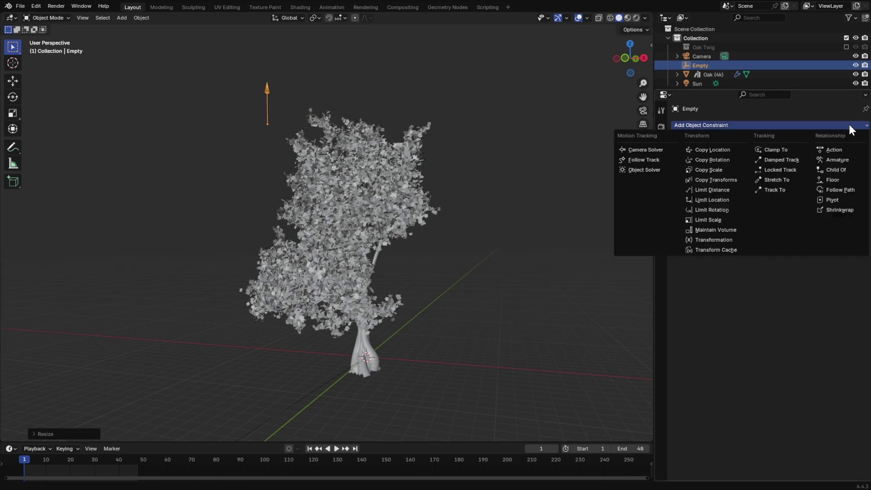
{"action": "left_click", "coordinate": [776, 189]}
{"action": "left_click", "coordinate": [851, 154]}
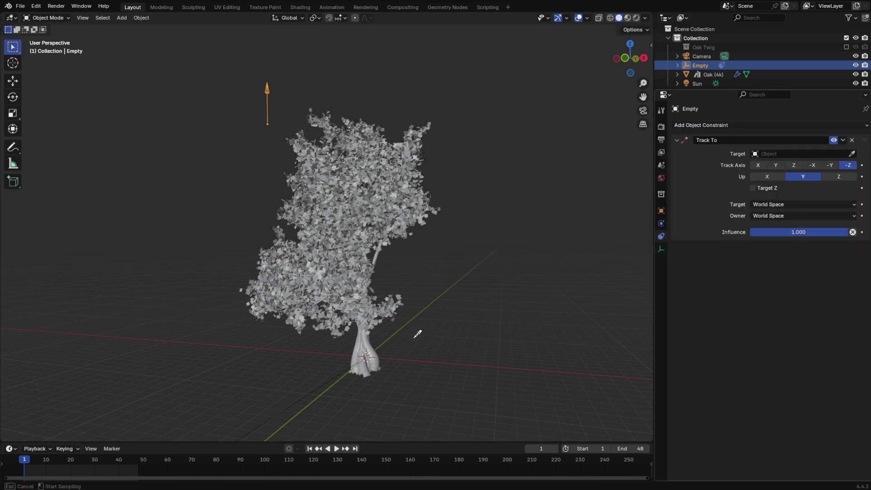
{"action": "middle_click_drag", "start_coordinate": [237, 213], "coordinate": [343, 275]}
{"action": "key", "text": "g"}
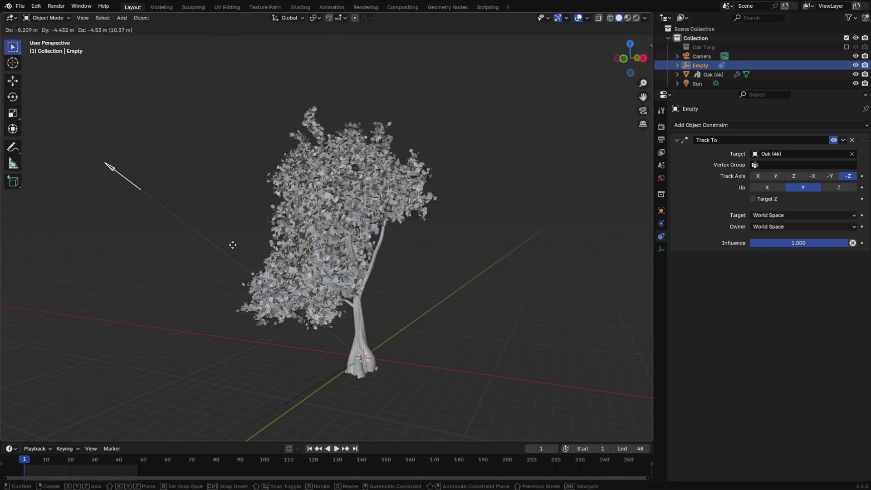
{"action": "left_click", "coordinate": [230, 256]}
{"action": "middle_click_drag", "start_coordinate": [230, 266], "coordinate": [138, 219]}
{"action": "left_click", "coordinate": [661, 223]}
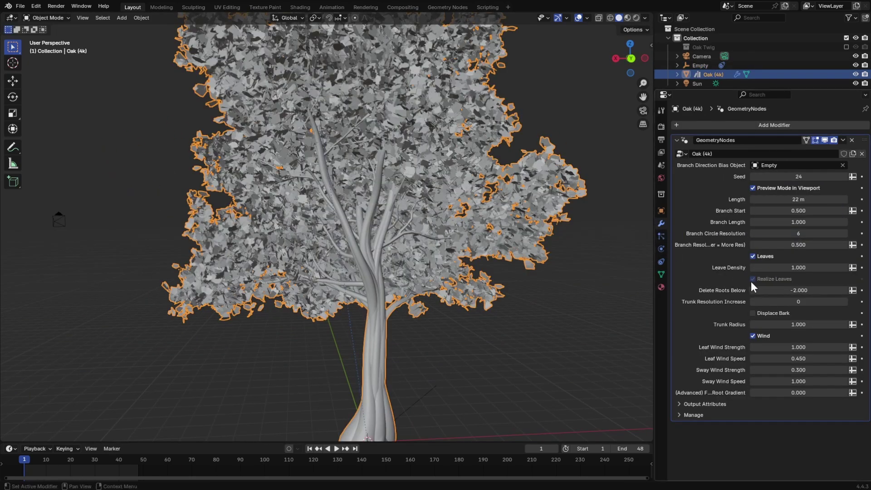
- Hide the oak's leaves, deselect it, and orbit the view to inspect the bare branches
{"action": "left_click", "coordinate": [752, 257]}
{"action": "left_click", "coordinate": [586, 317]}
{"action": "middle_click_drag", "start_coordinate": [526, 321], "coordinate": [751, 265]}
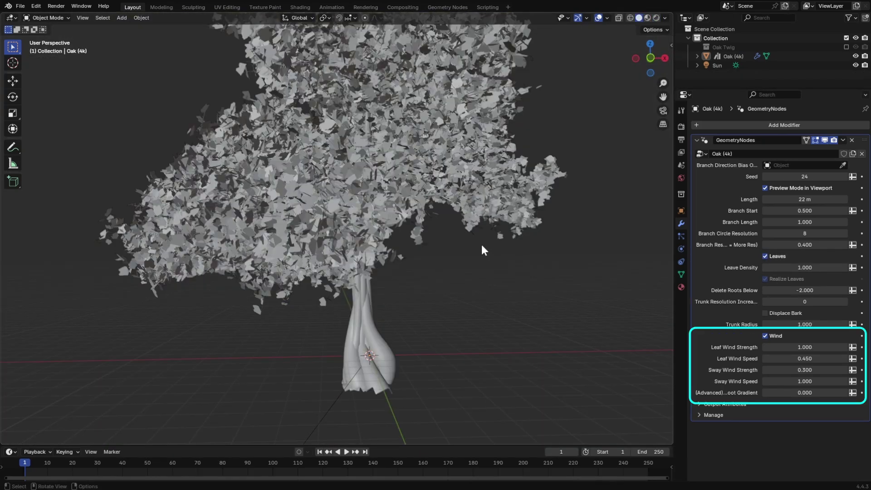
{"action": "middle_click_drag", "start_coordinate": [481, 243], "coordinate": [455, 279]}
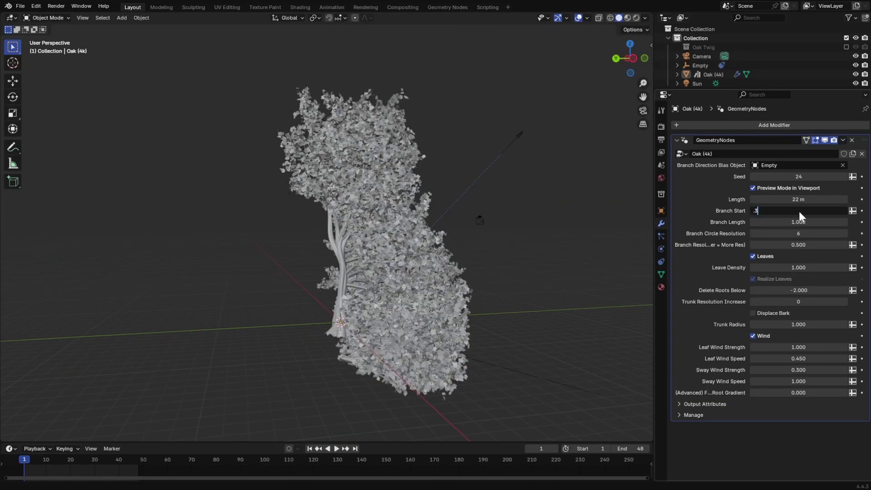
- Set Branch Start to 0.700 and Branch Length to 0.800, then reposition the tree asset grid
{"action": "mouse_move", "coordinate": [798, 210]}
{"action": "left_mouse_down"}
{"action": "mouse_move", "coordinate": [816, 211]}
{"action": "mouse_move", "coordinate": [816, 222]}
{"action": "mouse_move", "coordinate": [791, 222]}
{"action": "left_mouse_up"}
{"action": "middle_click_drag", "start_coordinate": [345, 245], "coordinate": [284, 244]}
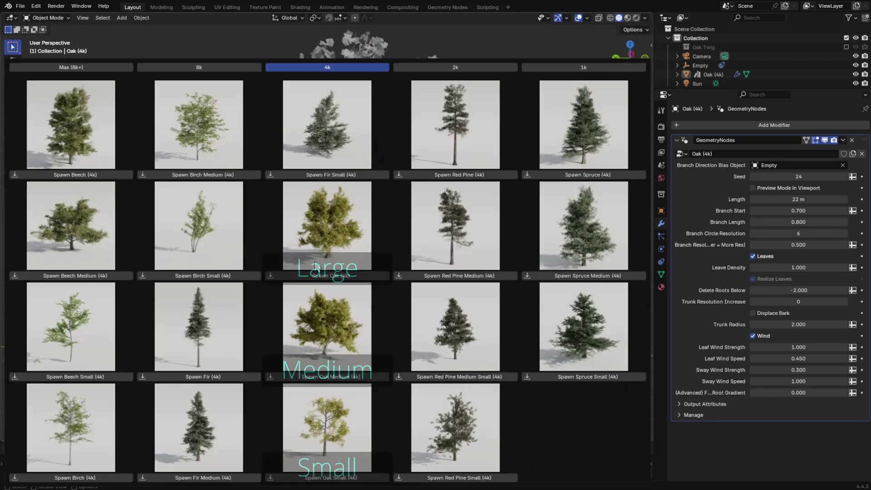
{"action": "left_click_drag", "start_coordinate": [265, 60], "coordinate": [294, 27]}
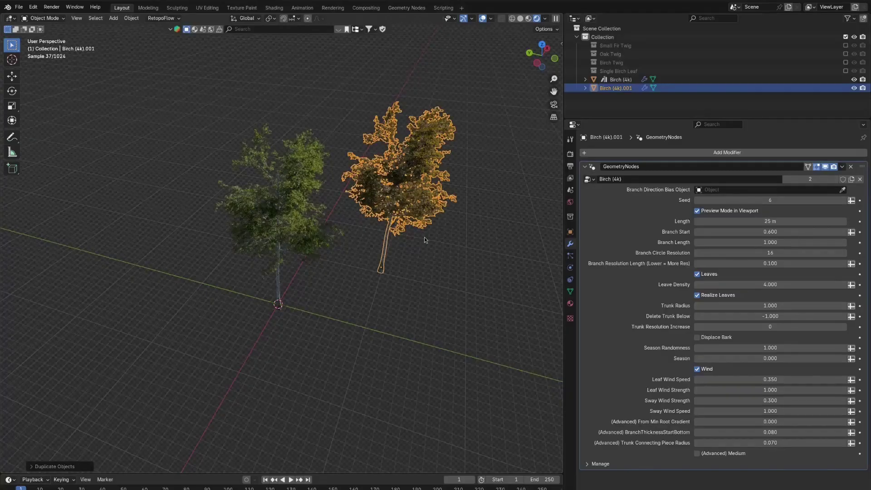